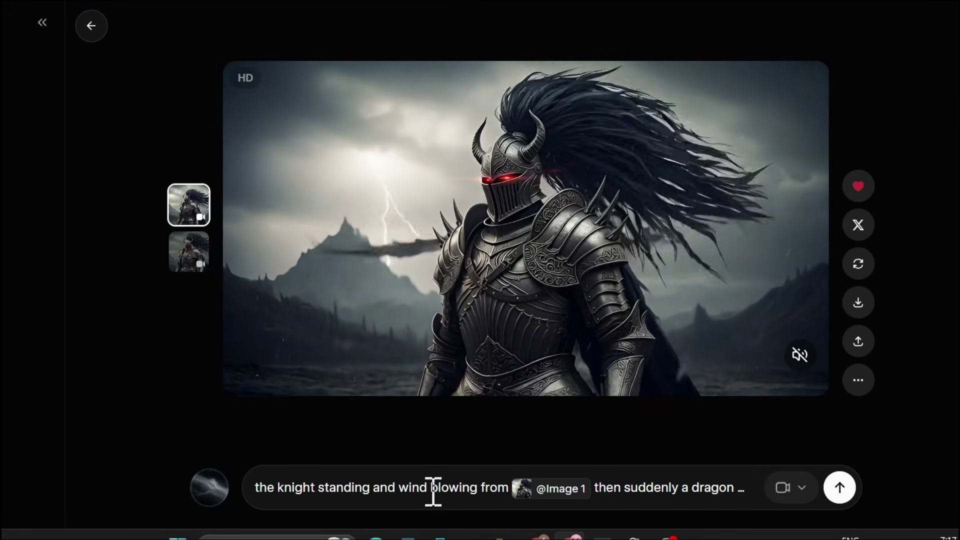
Examine the knight video's prompt and enlarge both of its reference images in turn
click(435, 487)
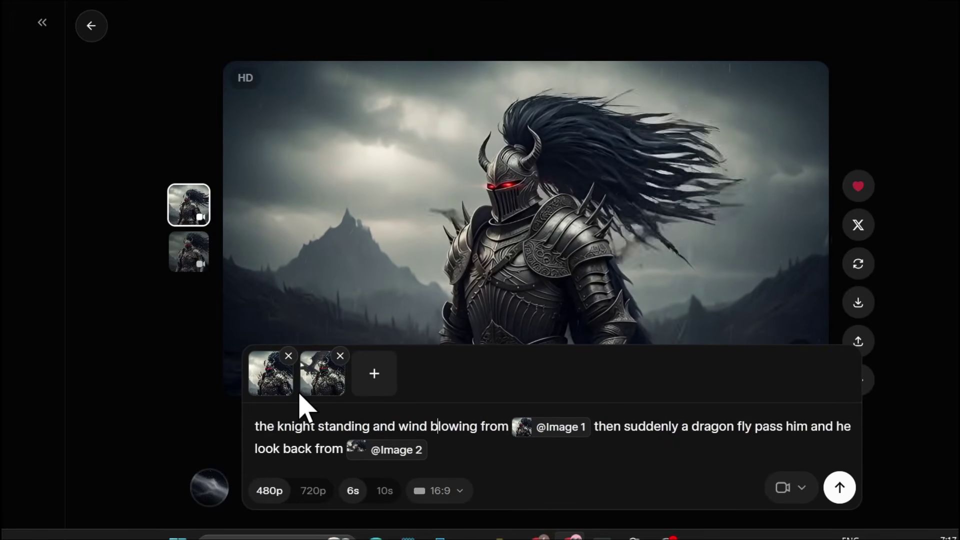
click(268, 383)
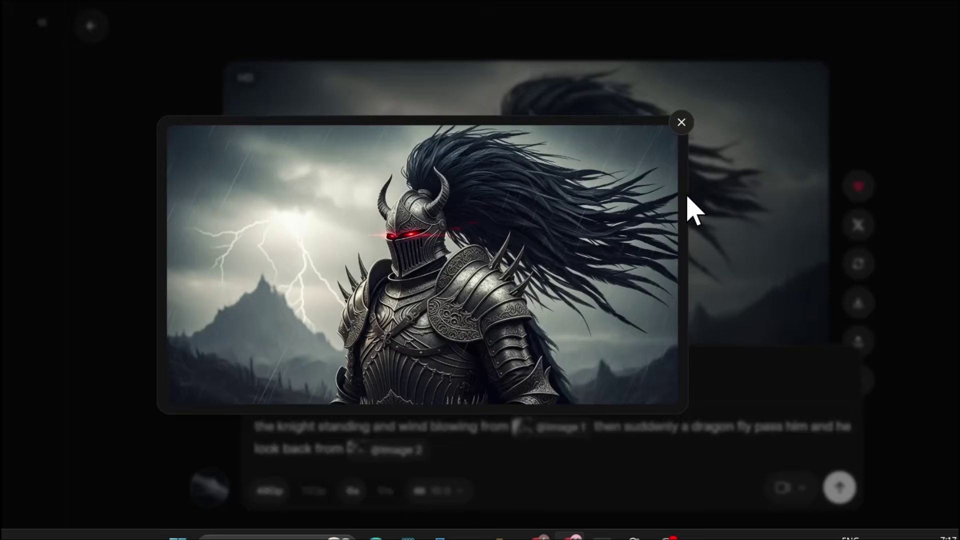
click(683, 123)
click(335, 489)
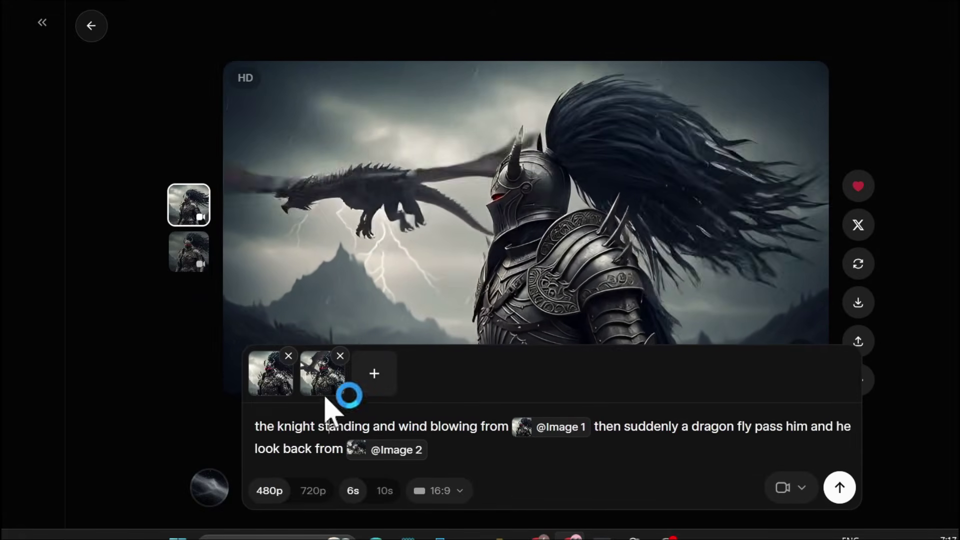
click(323, 386)
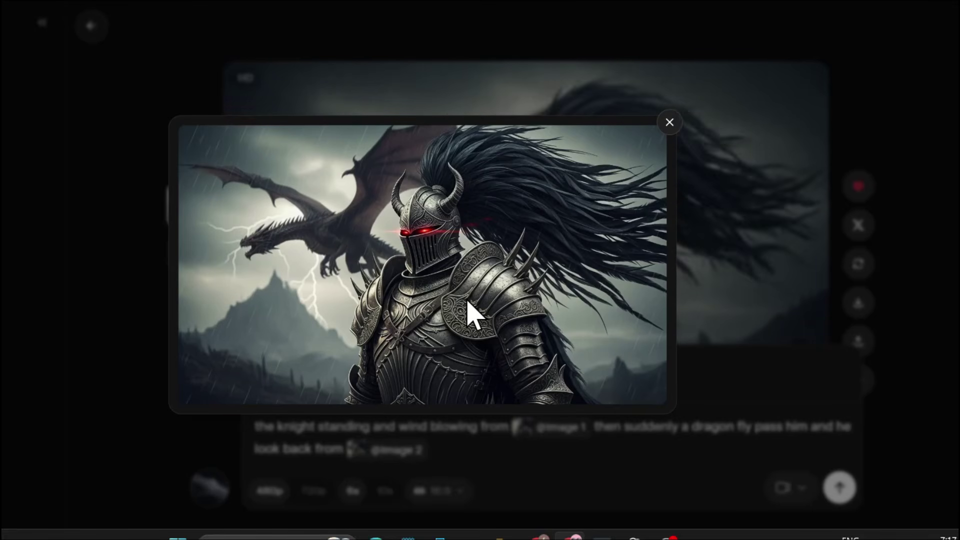
click(668, 125)
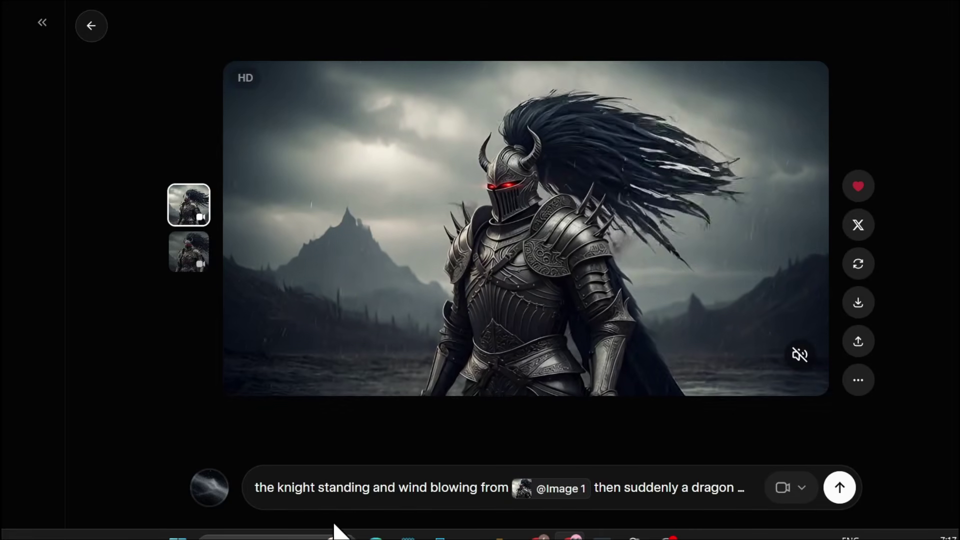
Check the knight-and-dragon reference image once more, then toggle the sound of the knight video
click(343, 492)
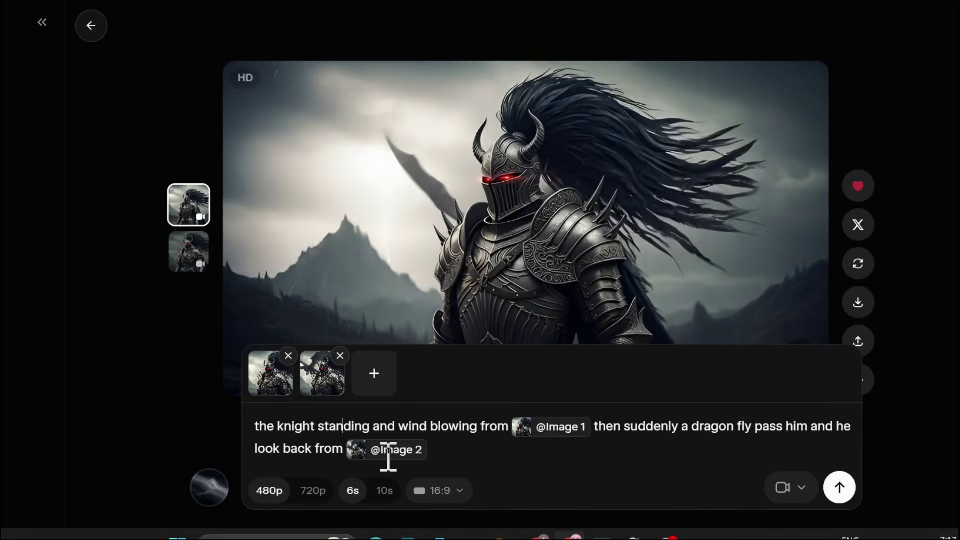
click(322, 375)
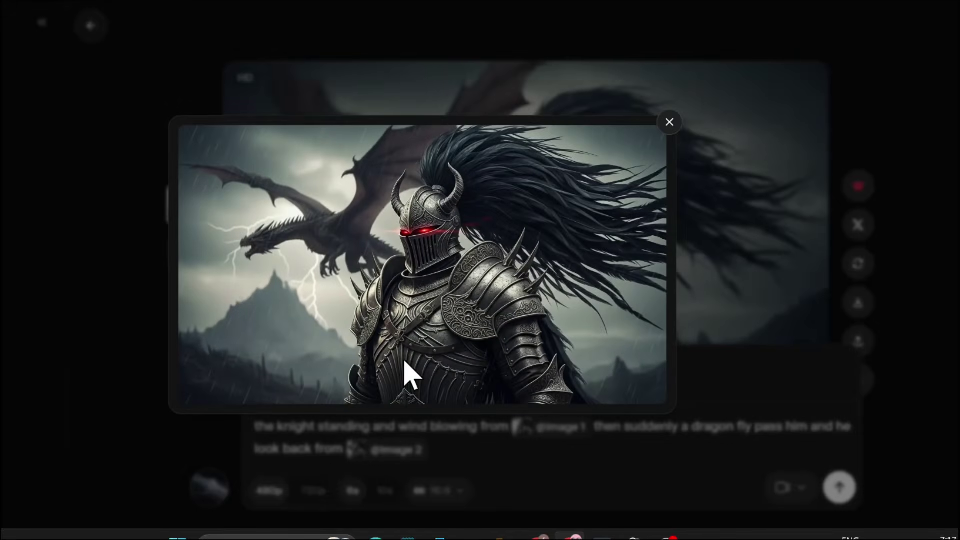
click(680, 142)
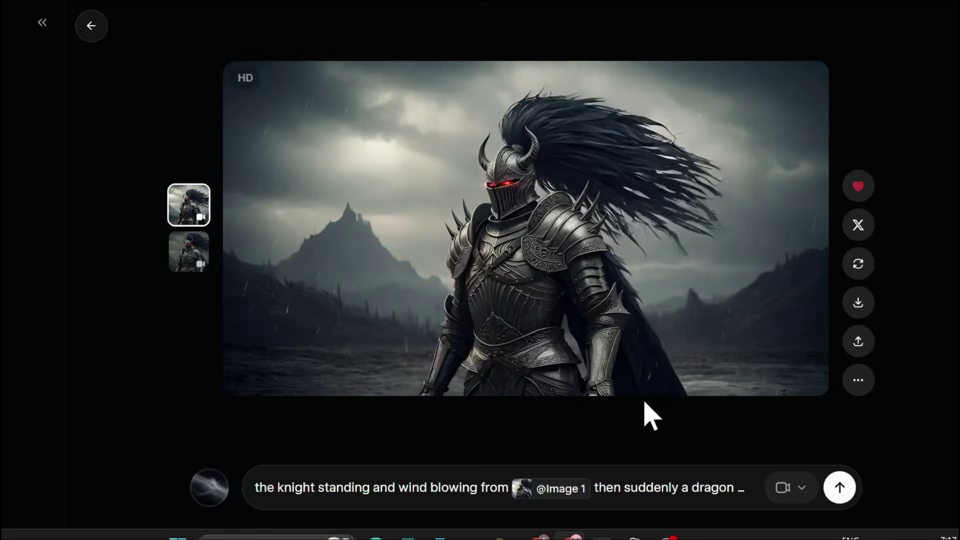
click(799, 354)
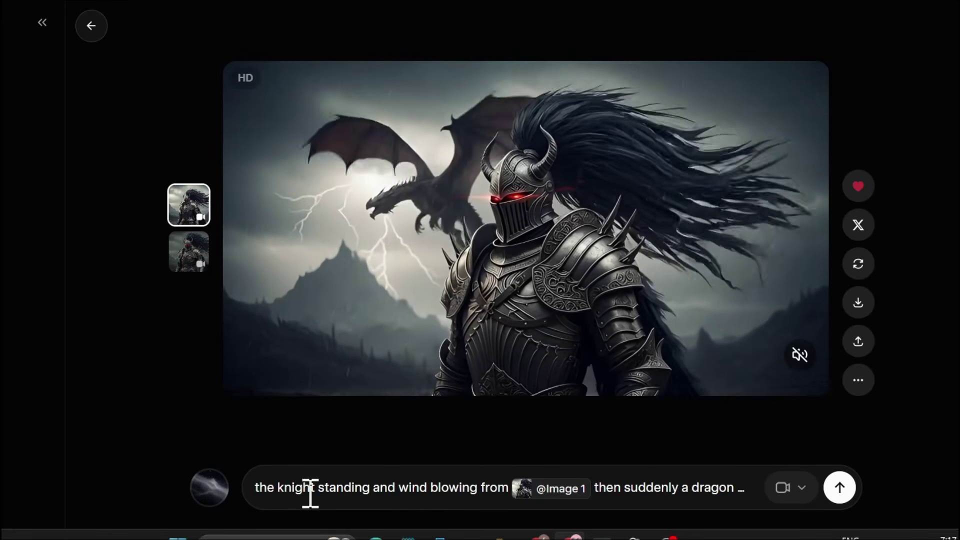
Examine the second knight video's extended prompt and enlarge its knight-and-dragon reference image
click(310, 493)
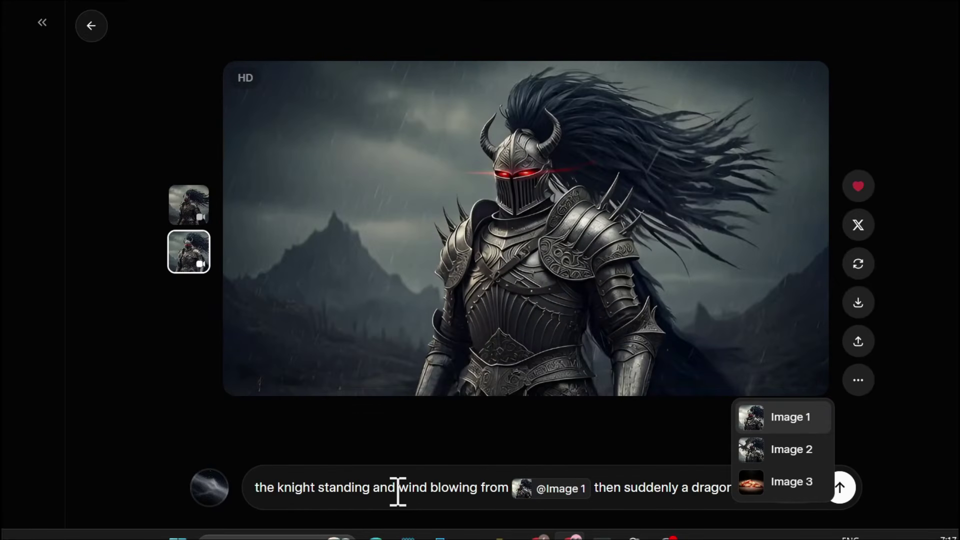
click(396, 492)
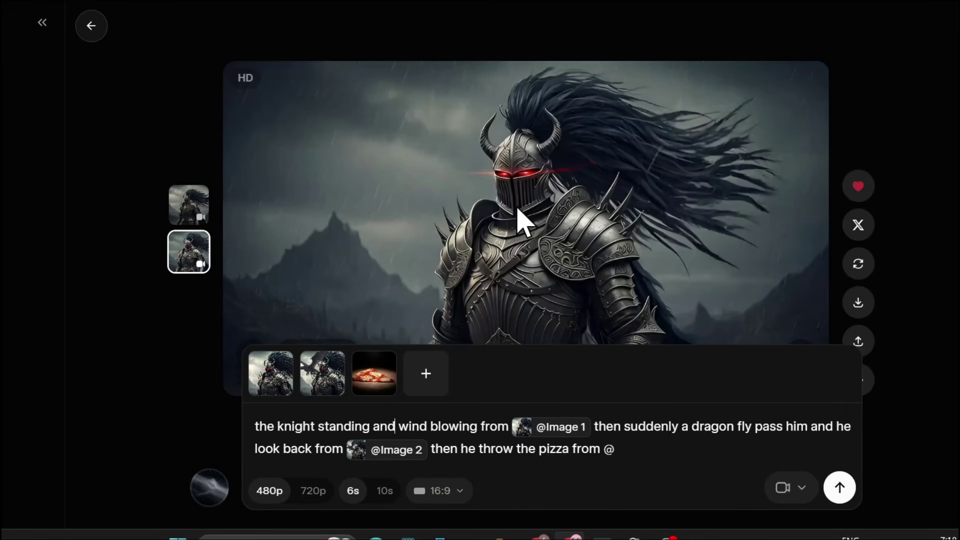
click(326, 381)
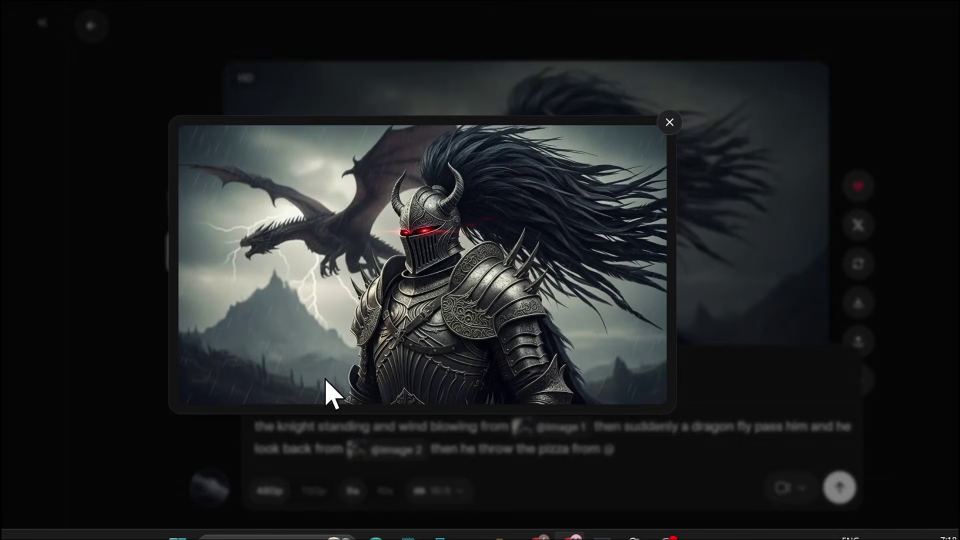
click(666, 124)
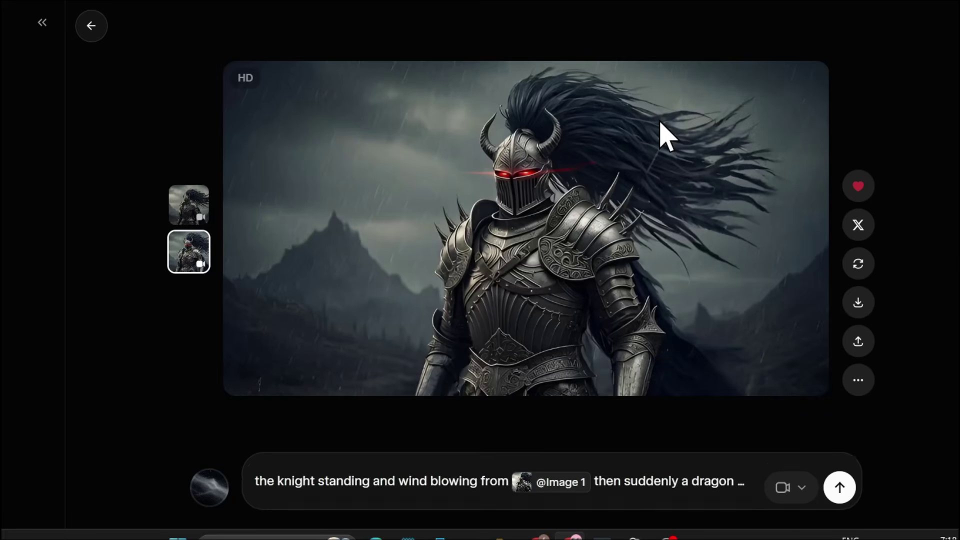
Enlarge the pizza reference image and bring up the image mentions at the end of the prompt
click(386, 492)
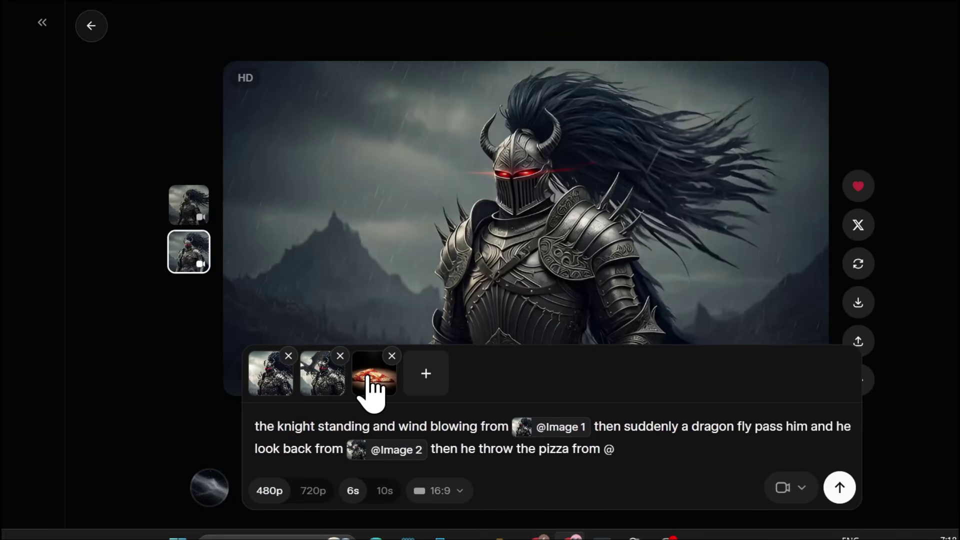
click(375, 391)
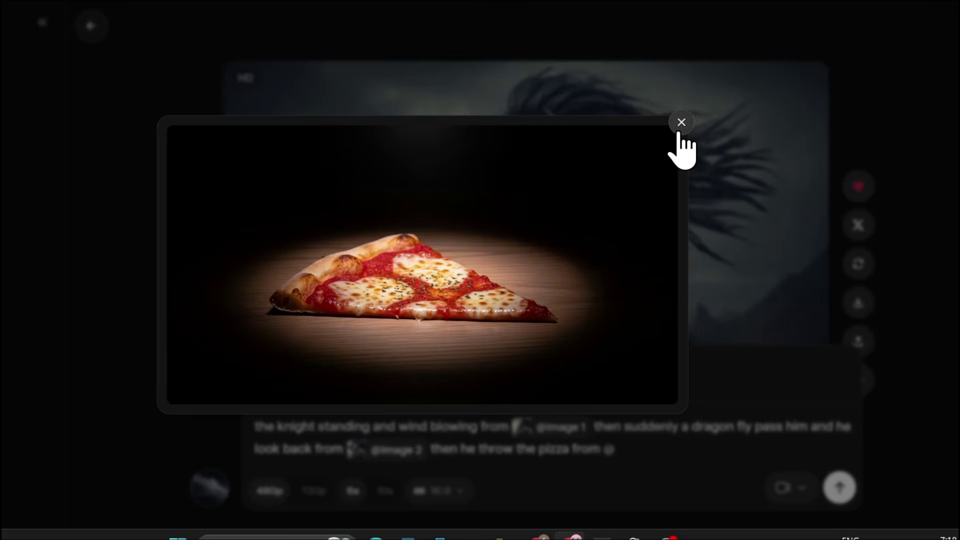
click(681, 123)
click(474, 500)
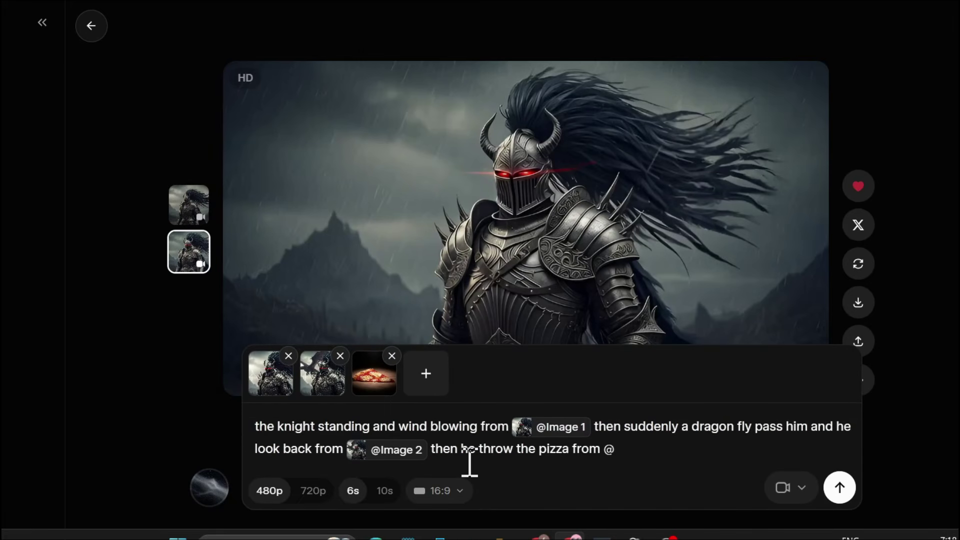
click(625, 451)
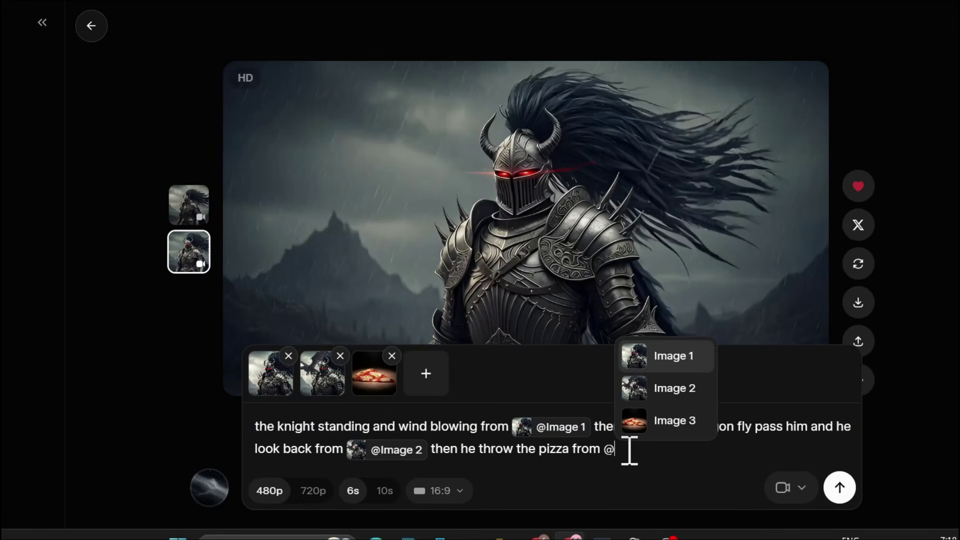
Play back and pause the second knight video to review its motion
click(250, 354)
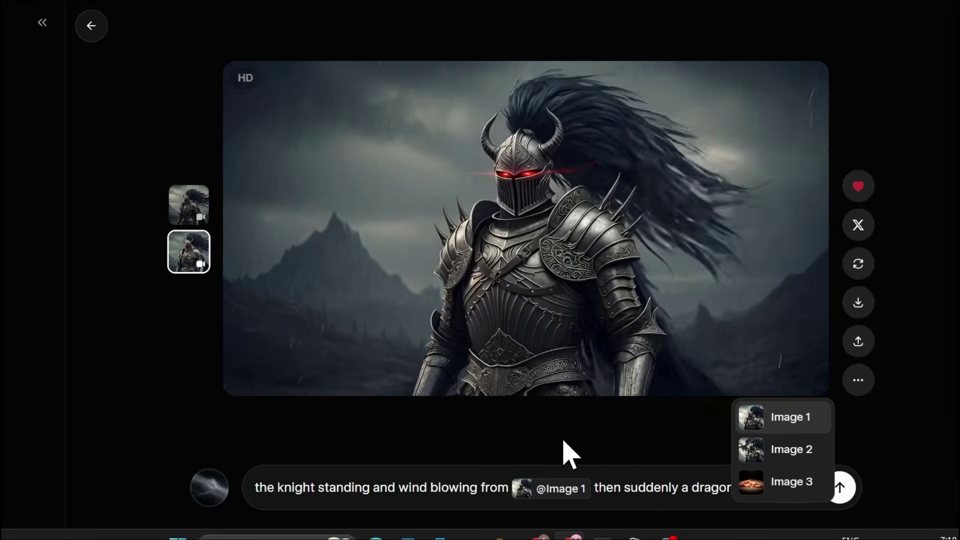
click(251, 355)
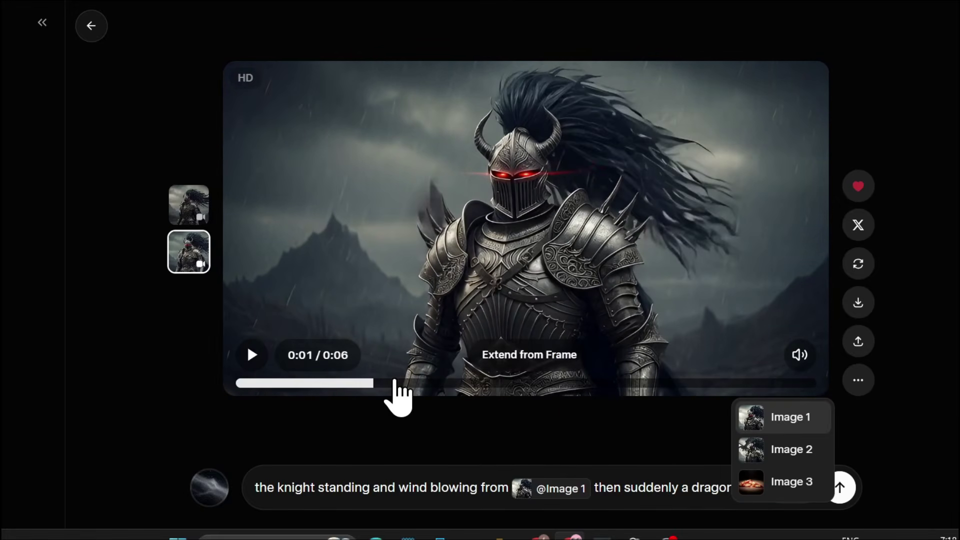
click(396, 486)
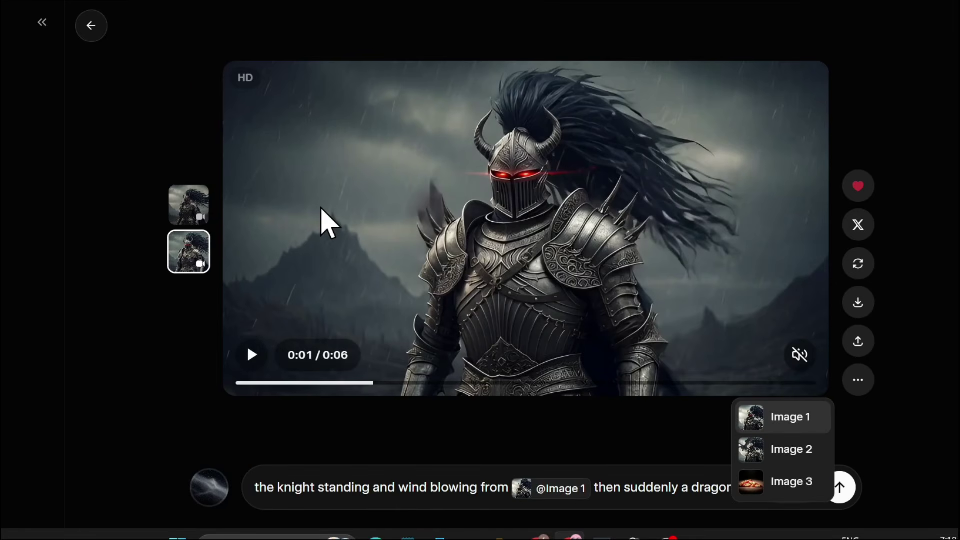
Return to the saved gallery, upload the flower meadow picture as the new video's first reference image, and preview it
click(91, 25)
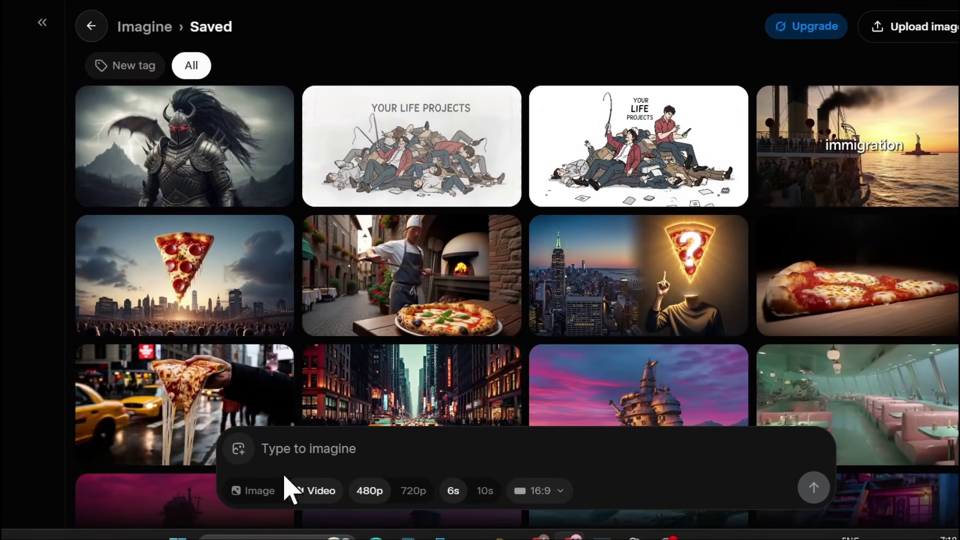
click(244, 448)
click(302, 392)
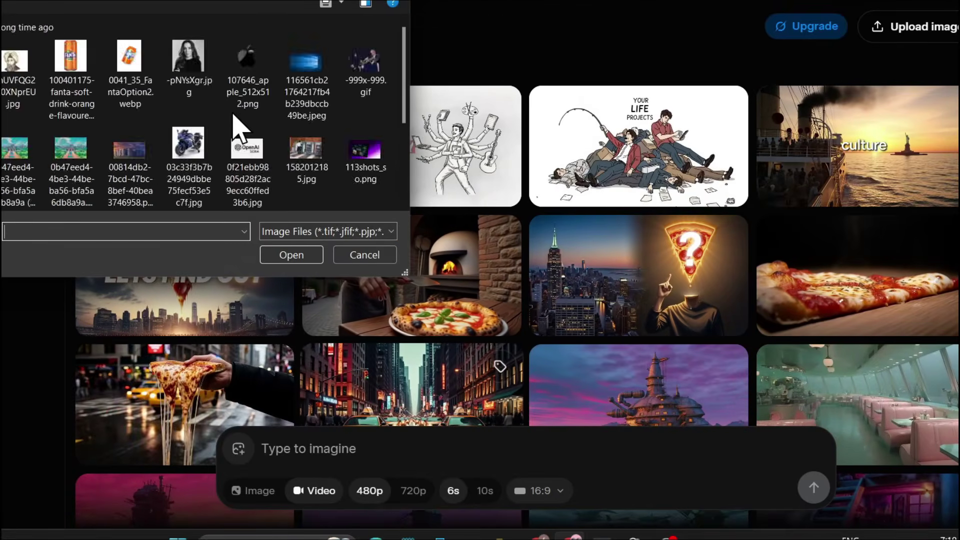
click(39, 89)
click(296, 256)
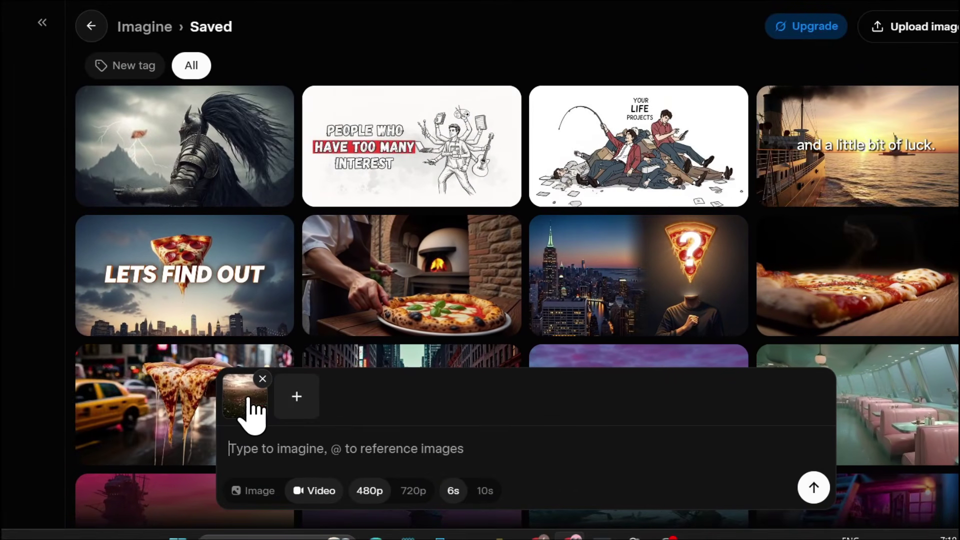
click(251, 400)
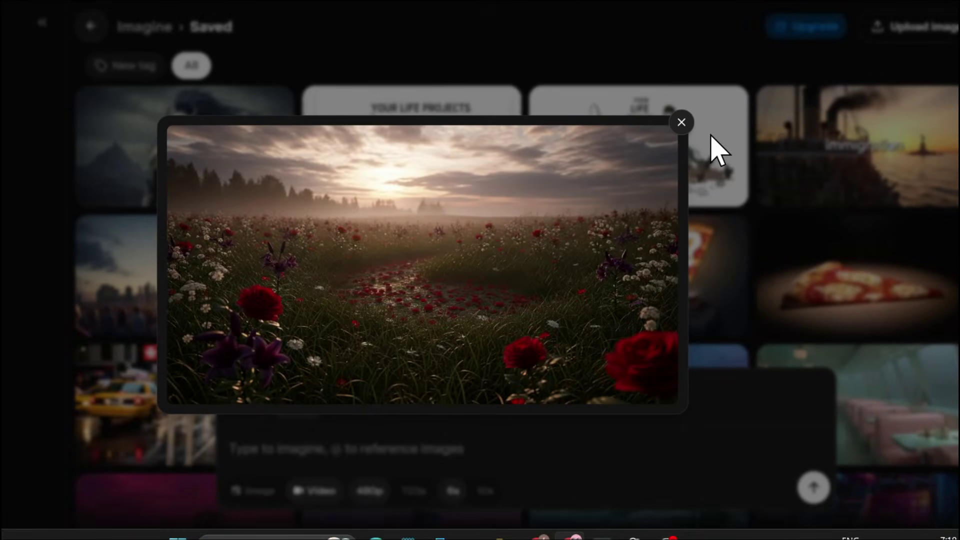
click(681, 122)
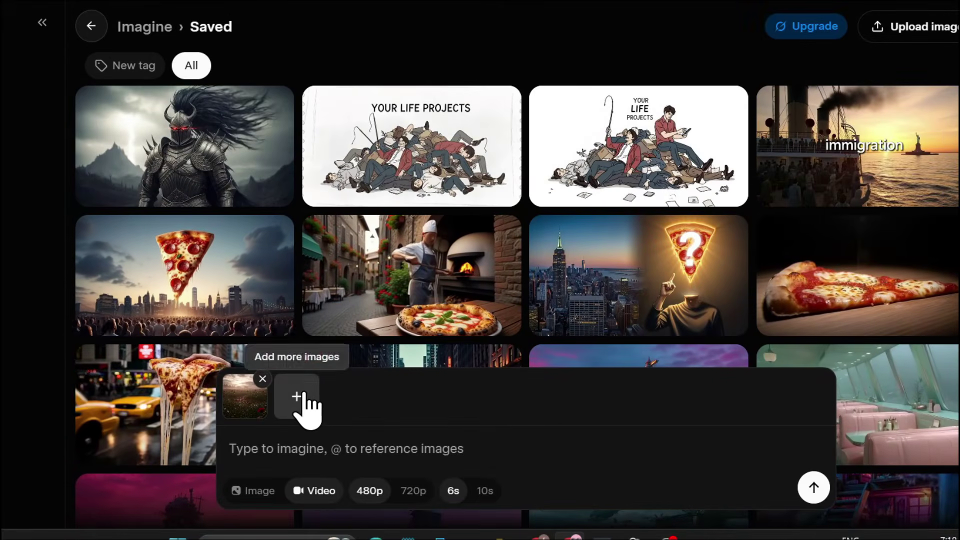
Upload the picture of the dragon lying among flowers as the second reference image and preview it
click(297, 398)
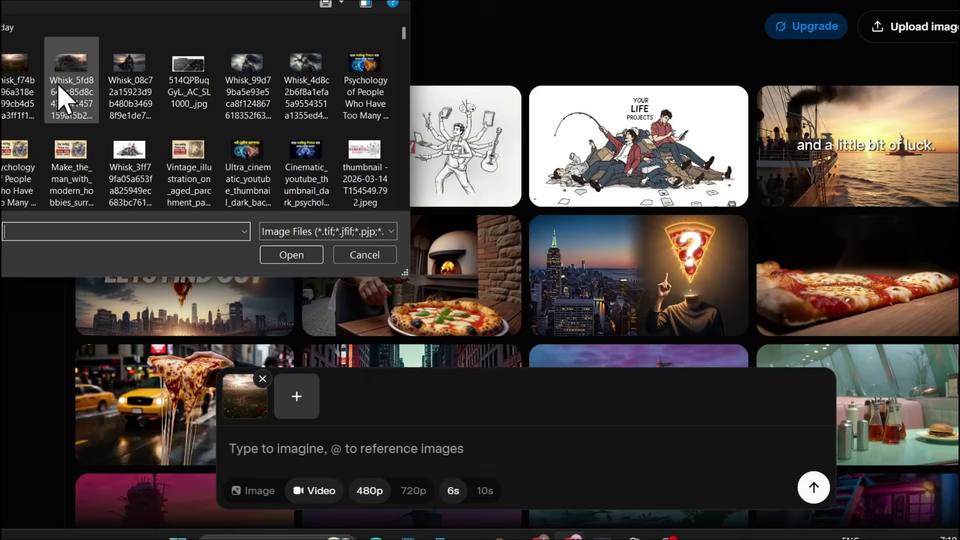
click(282, 256)
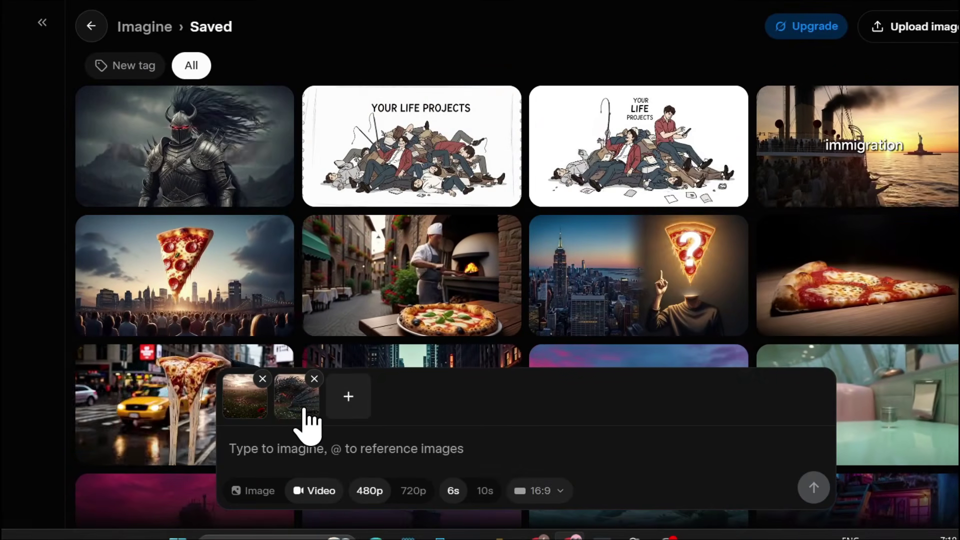
click(300, 400)
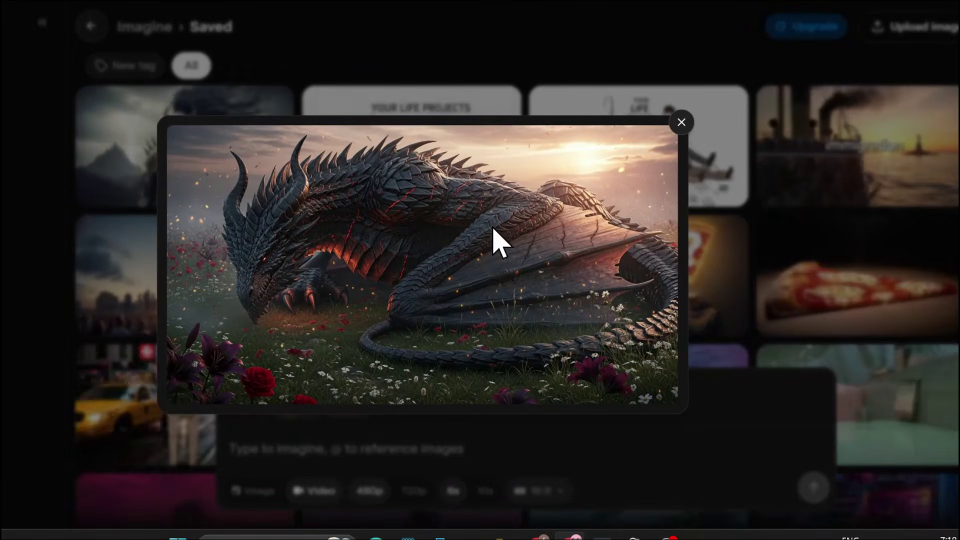
click(681, 123)
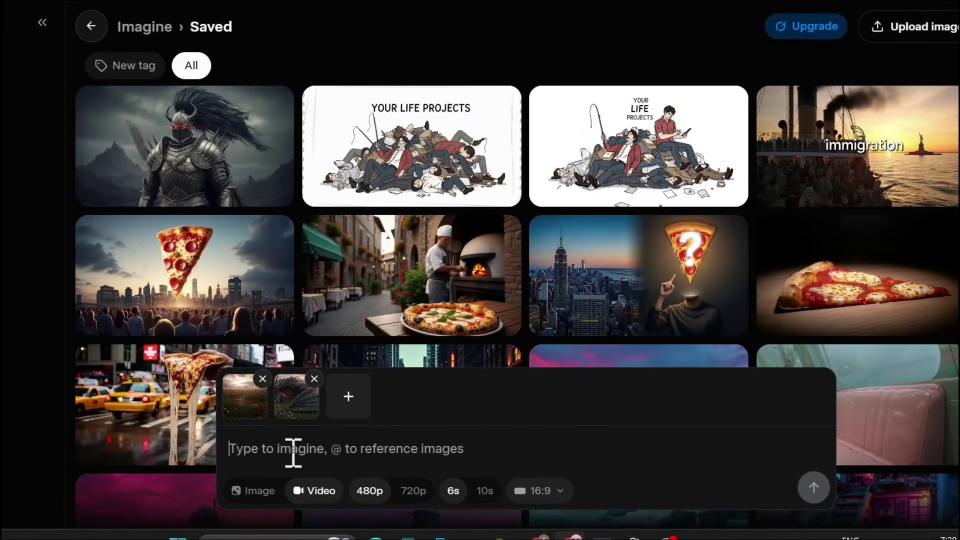
text(use the first image as the background from @image)
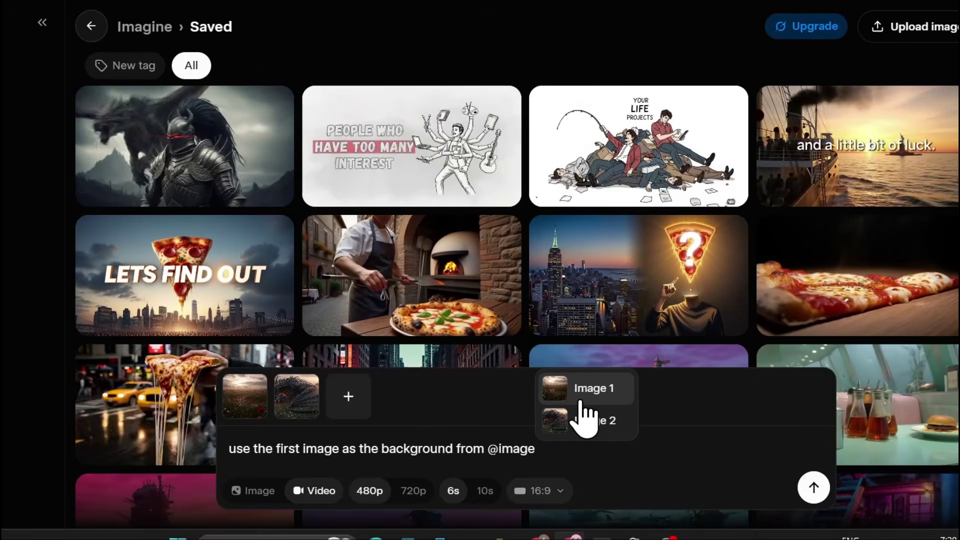
click(590, 395)
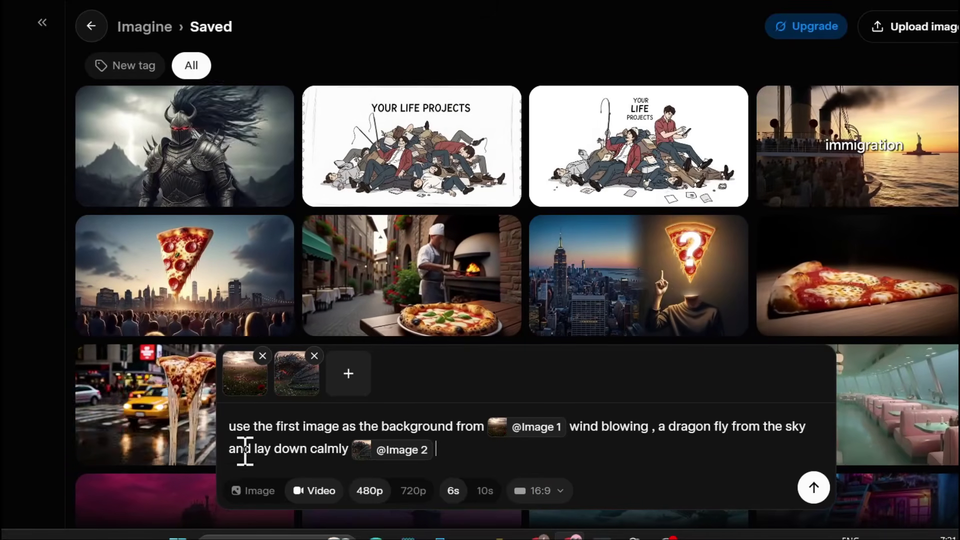
click(295, 393)
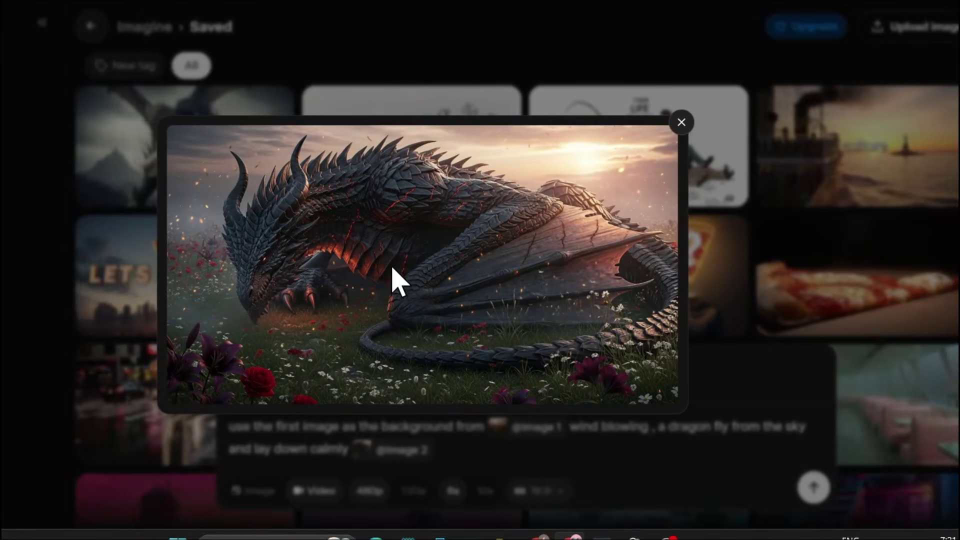
click(681, 124)
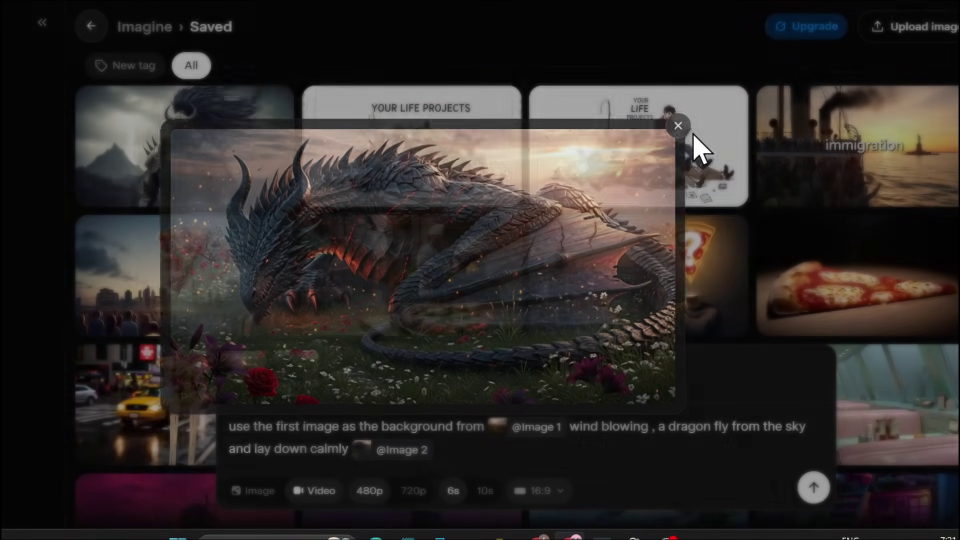
Generate the dragon video from the prompt and expand the submitted prompt with its reference images
click(813, 488)
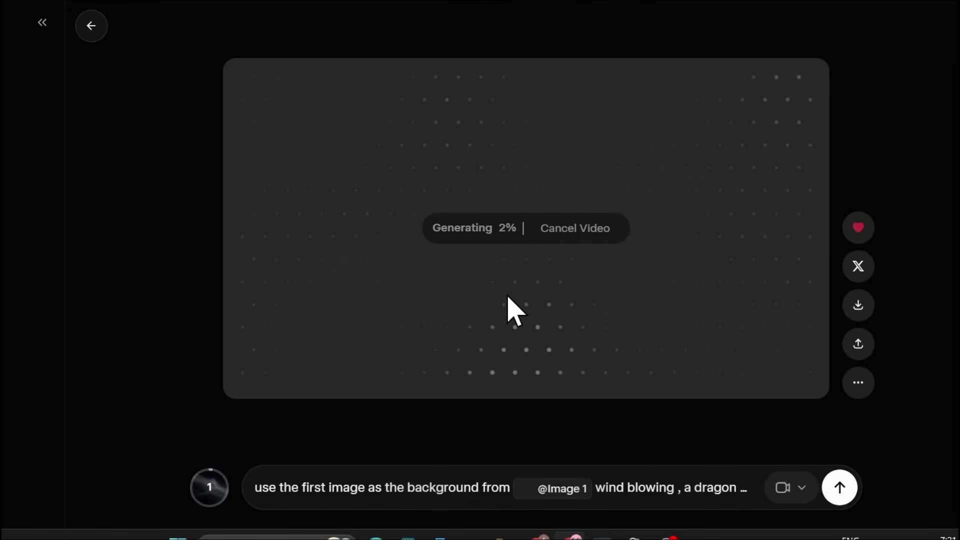
click(485, 493)
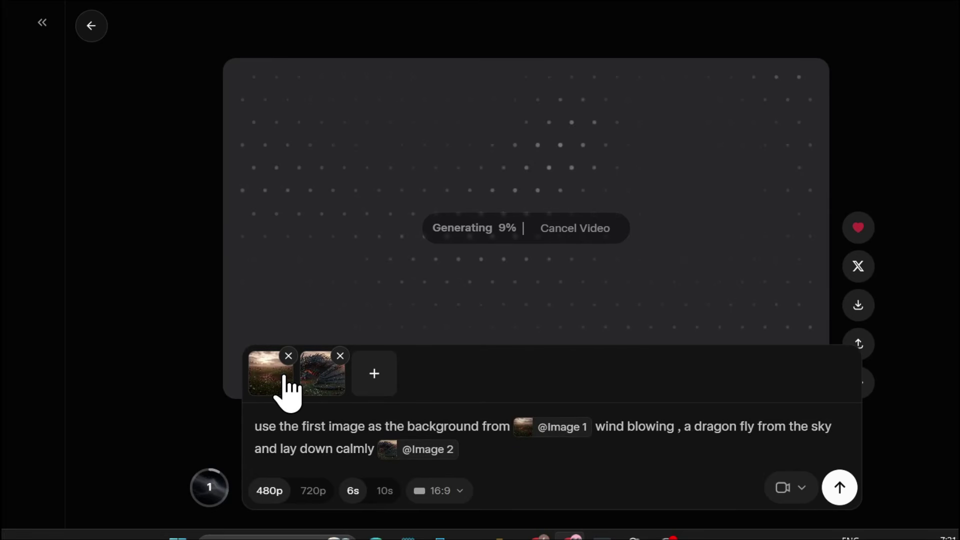
Preview the meadow and sleeping dragon reference images while the video generates, and reopen the submitted prompt
click(282, 382)
click(681, 122)
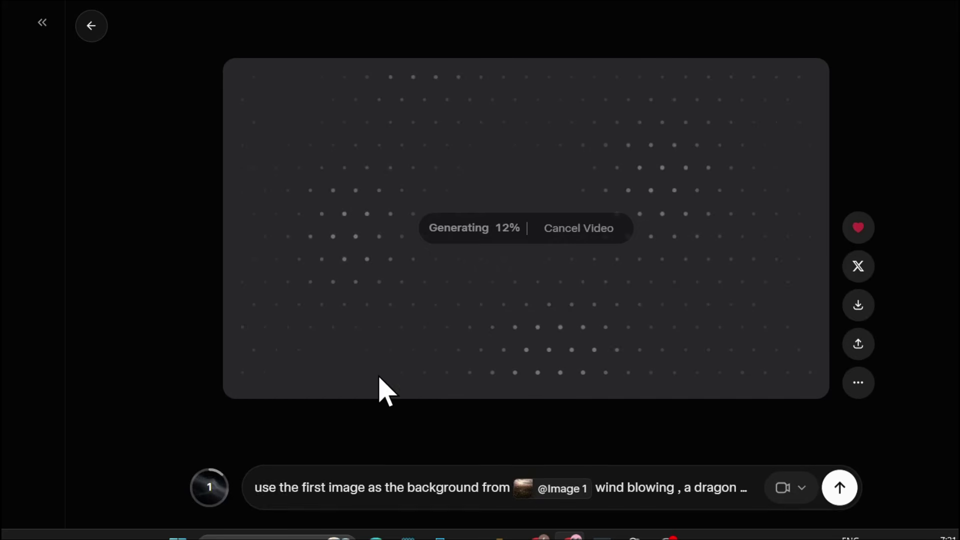
click(359, 487)
click(322, 389)
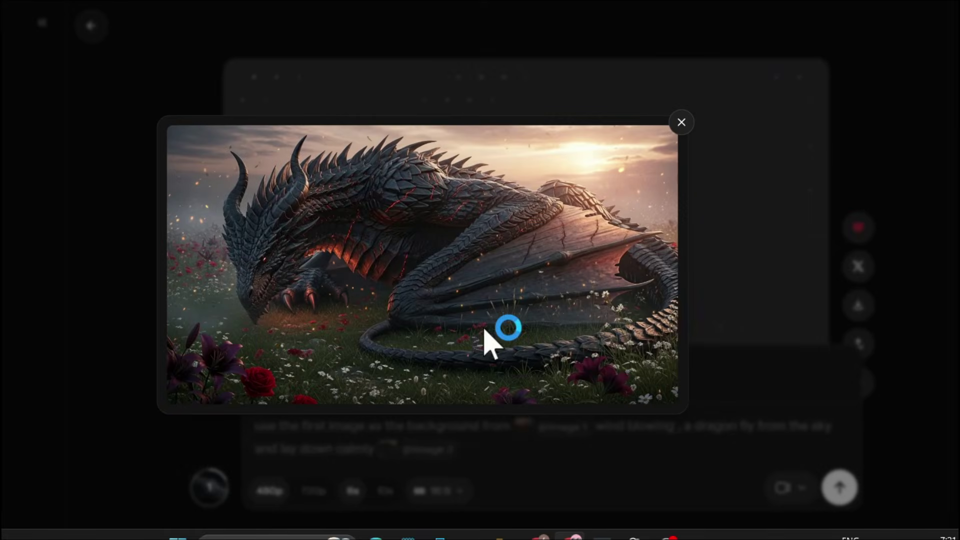
click(538, 493)
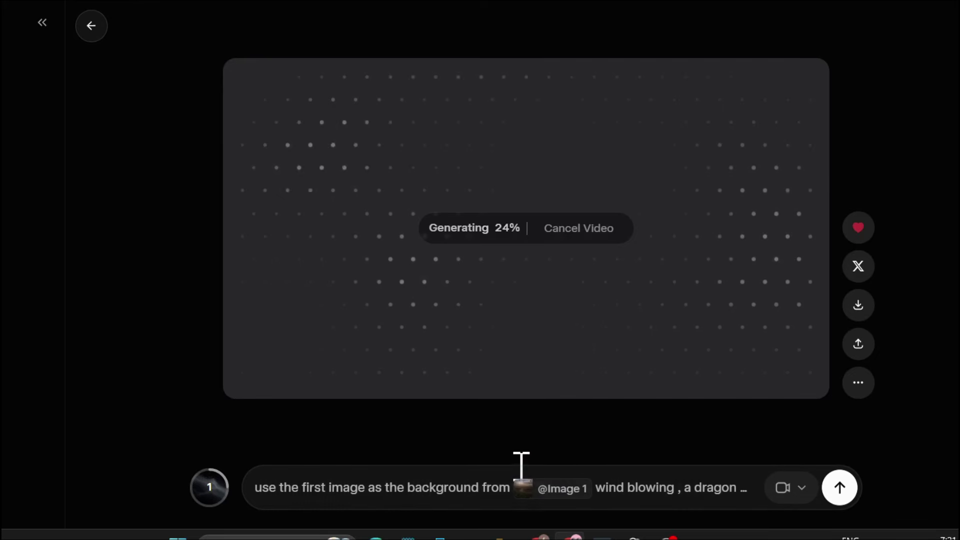
click(422, 478)
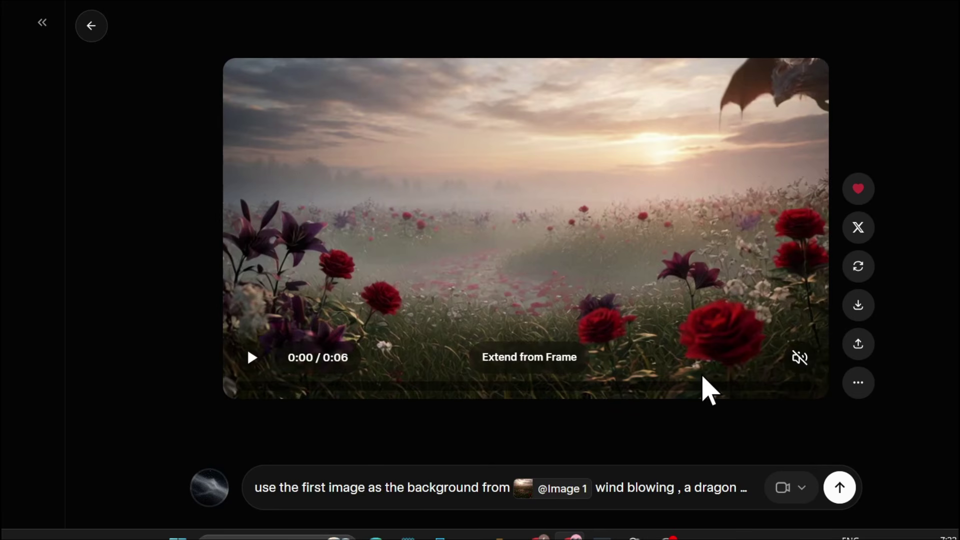
Turn on the sound of the generated dragon video, play it, and pause it as the dragon lands
click(799, 357)
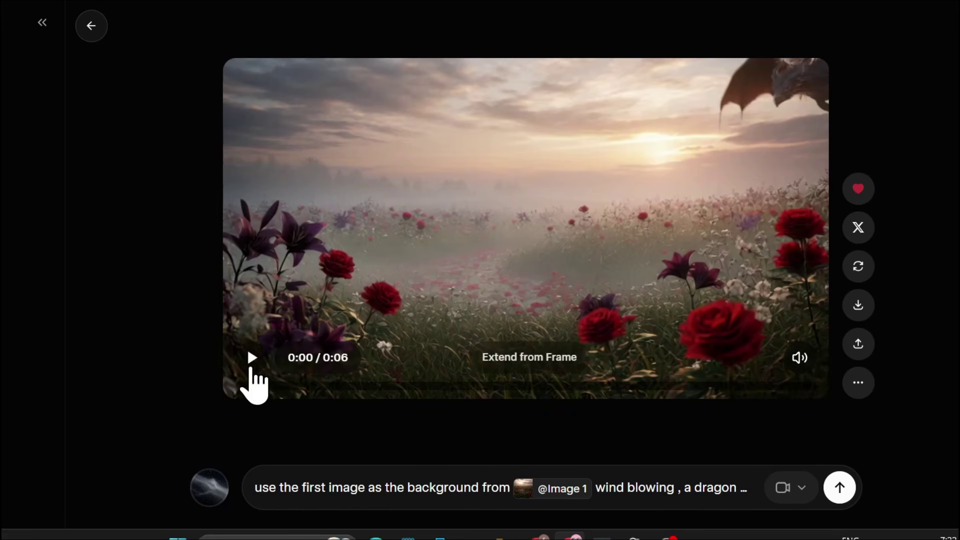
click(251, 368)
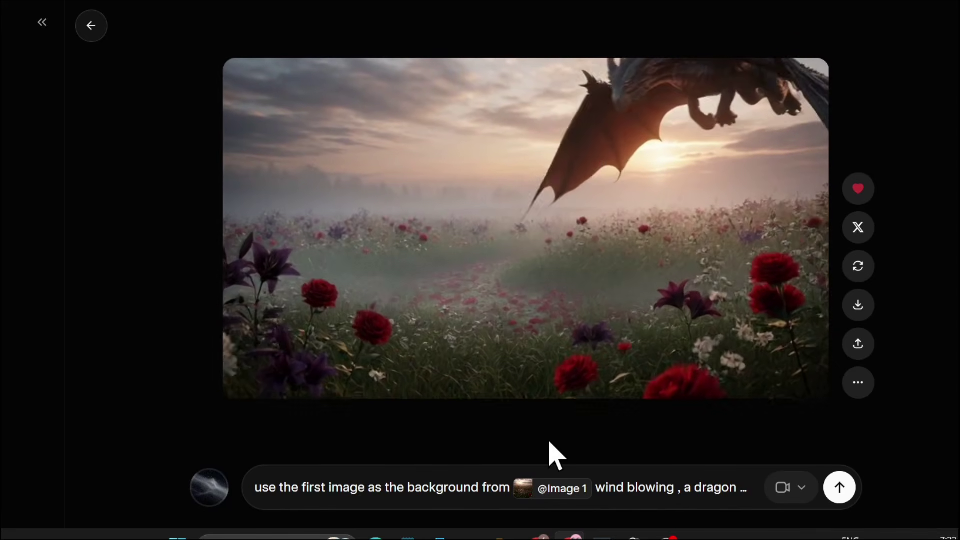
click(252, 358)
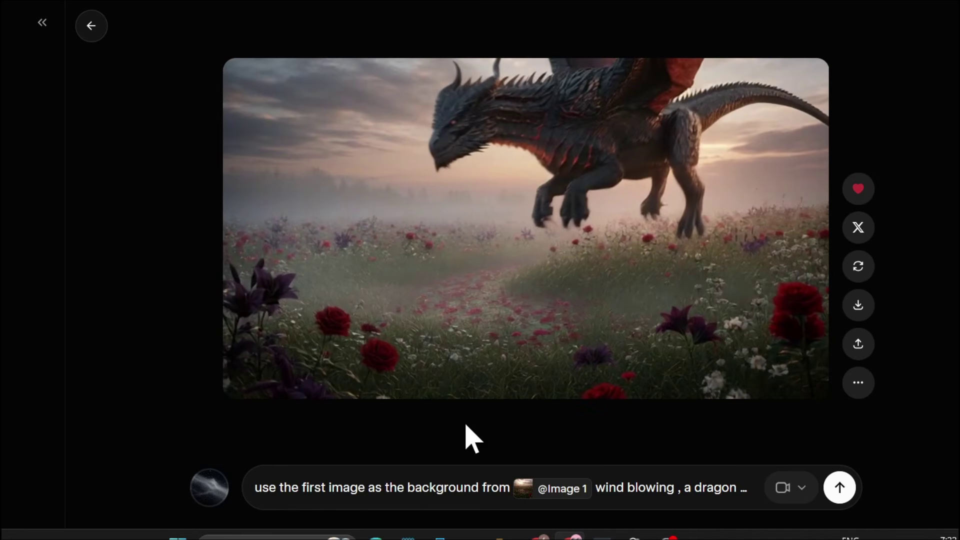
Reopen the finished dragon video's prompt and preview its meadow and dragon reference images to compare them with the result
click(437, 483)
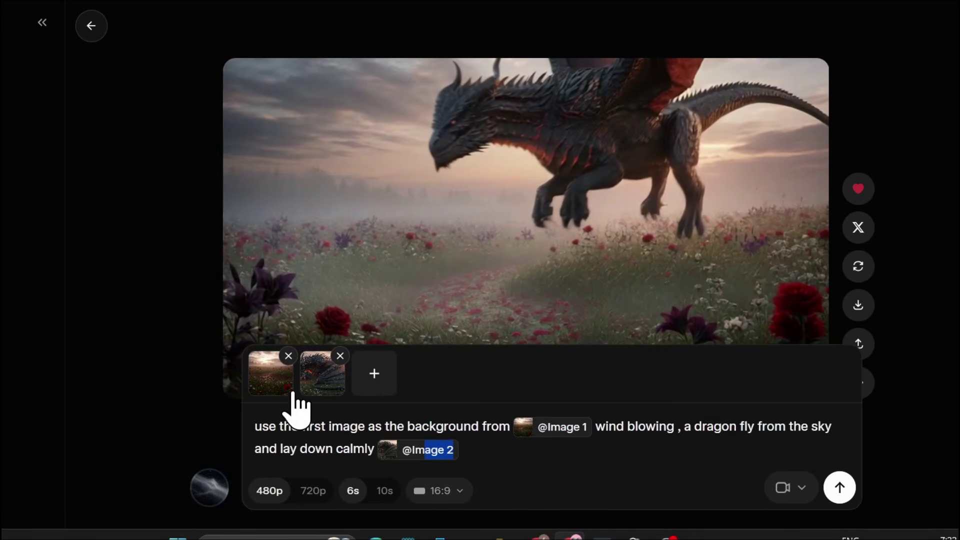
click(292, 390)
click(681, 122)
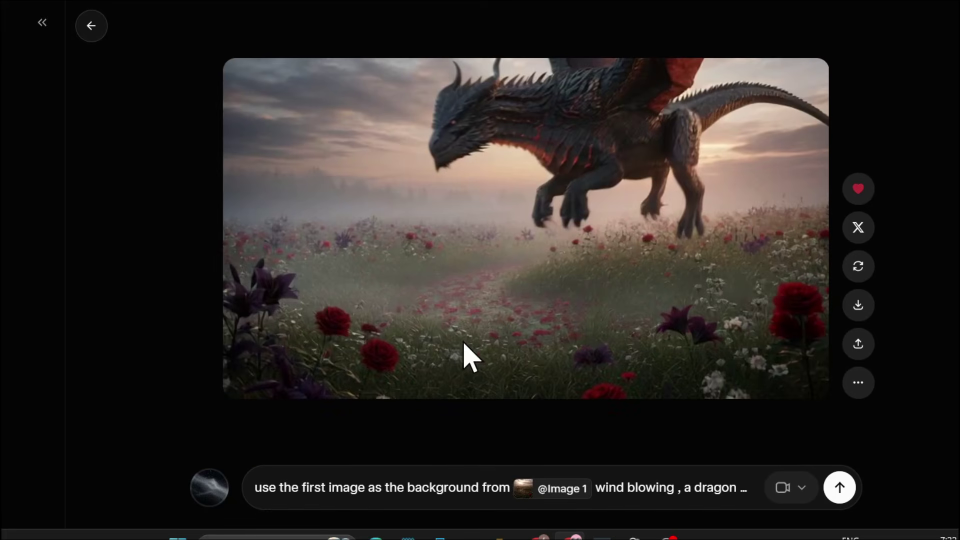
click(369, 487)
click(316, 388)
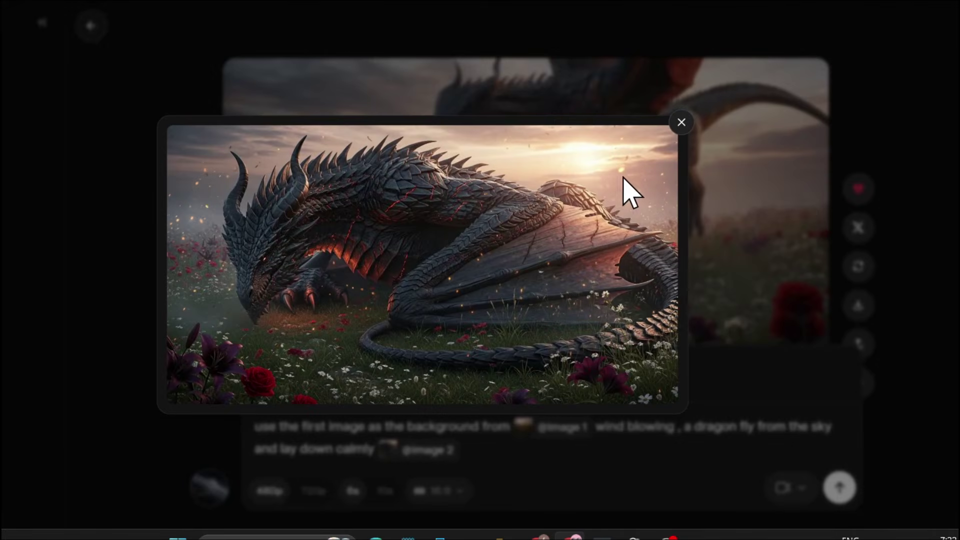
click(681, 124)
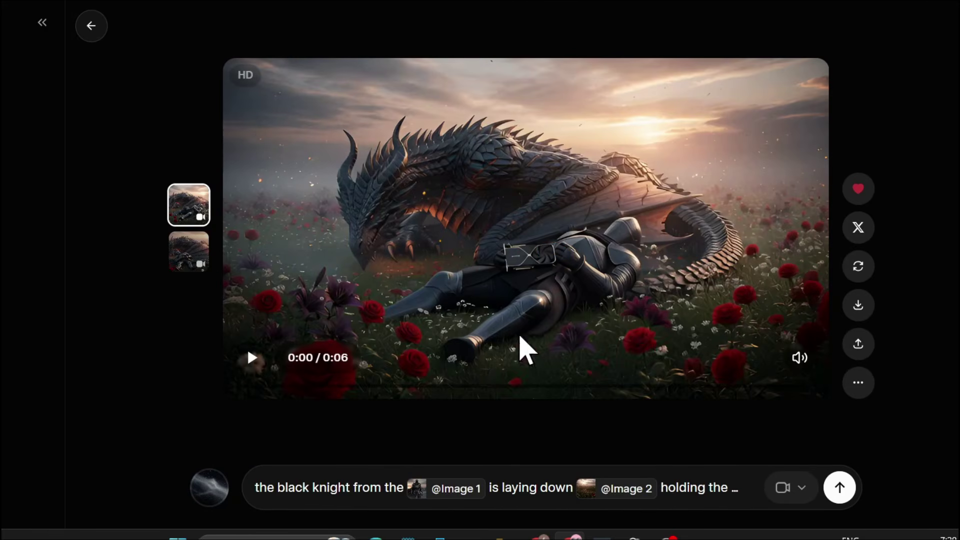
Expand the black knight video's prompt and preview its first two reference images, the knight and the flower meadow
mouse_move(485, 346)
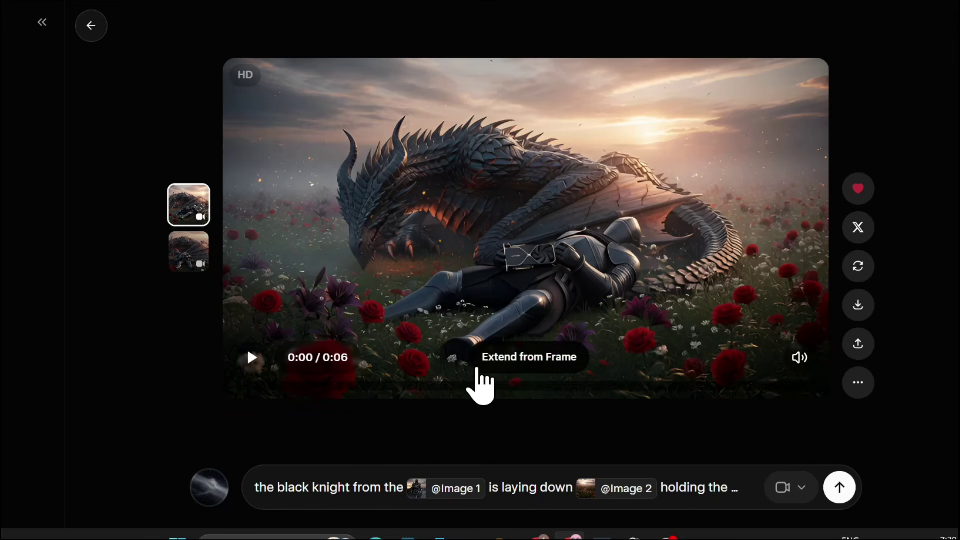
click(515, 488)
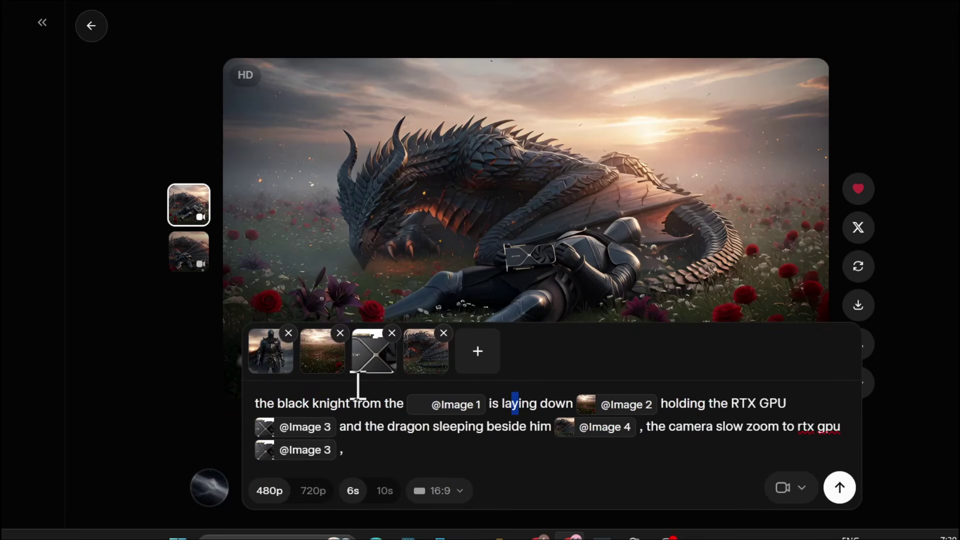
click(271, 351)
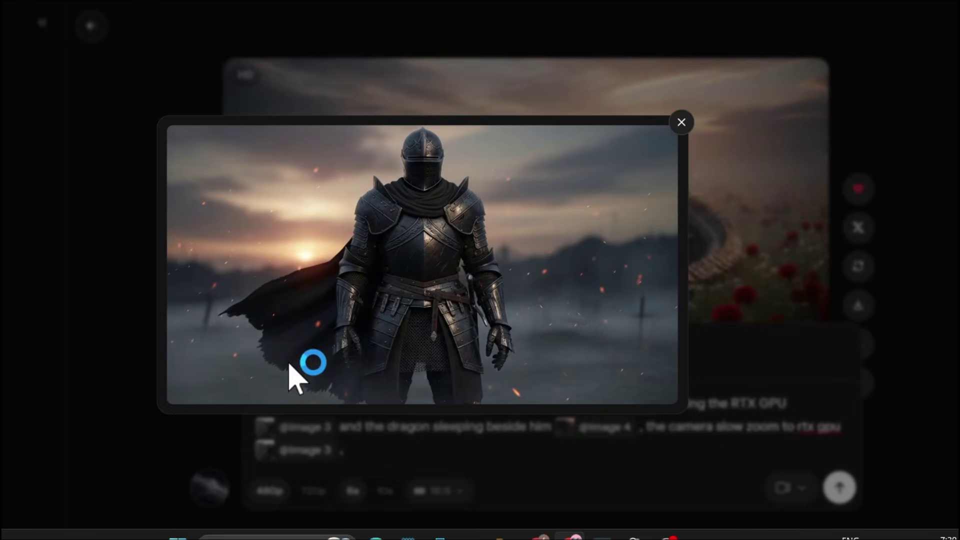
click(681, 122)
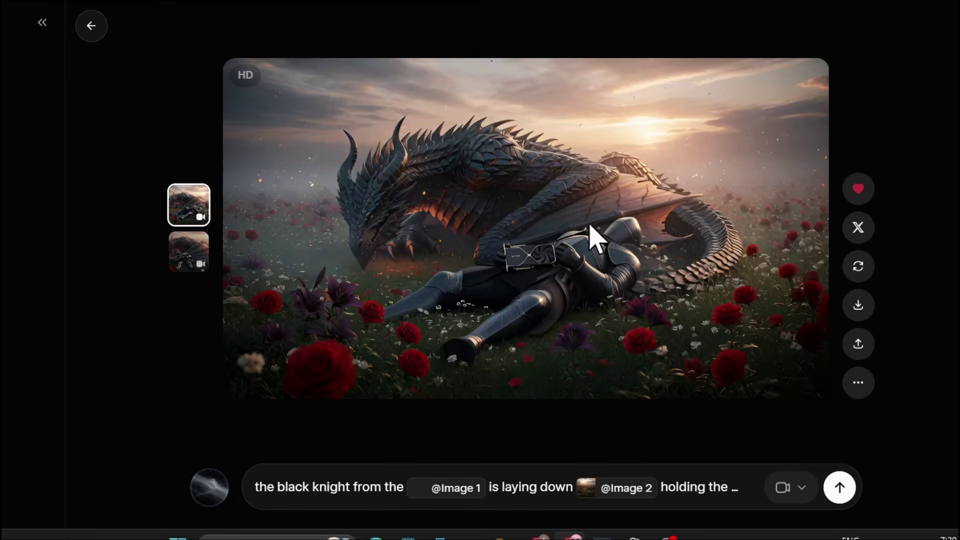
click(373, 482)
click(336, 361)
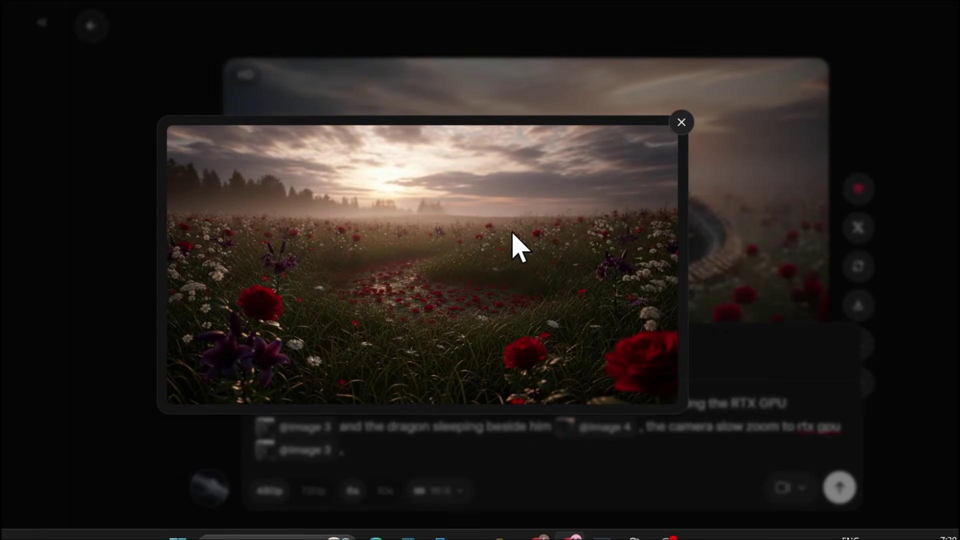
click(680, 123)
Preview the black knight video's third and fourth reference images, the RTX 4090 graphics card and the sleeping dragon
click(395, 486)
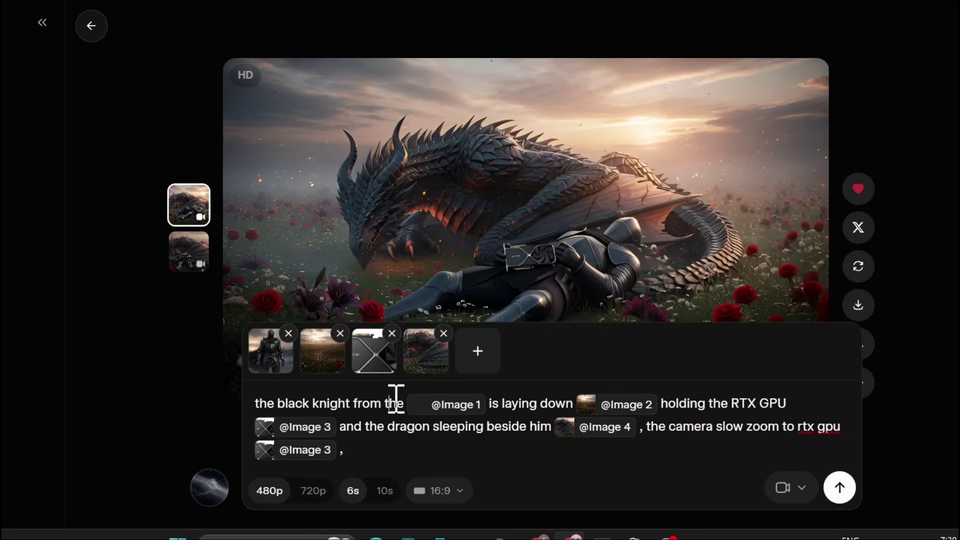
click(382, 361)
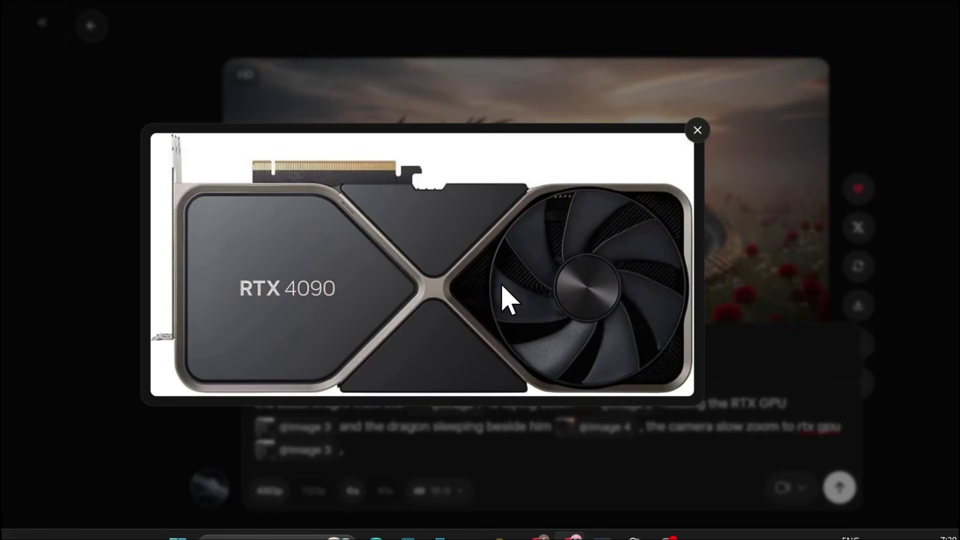
click(697, 130)
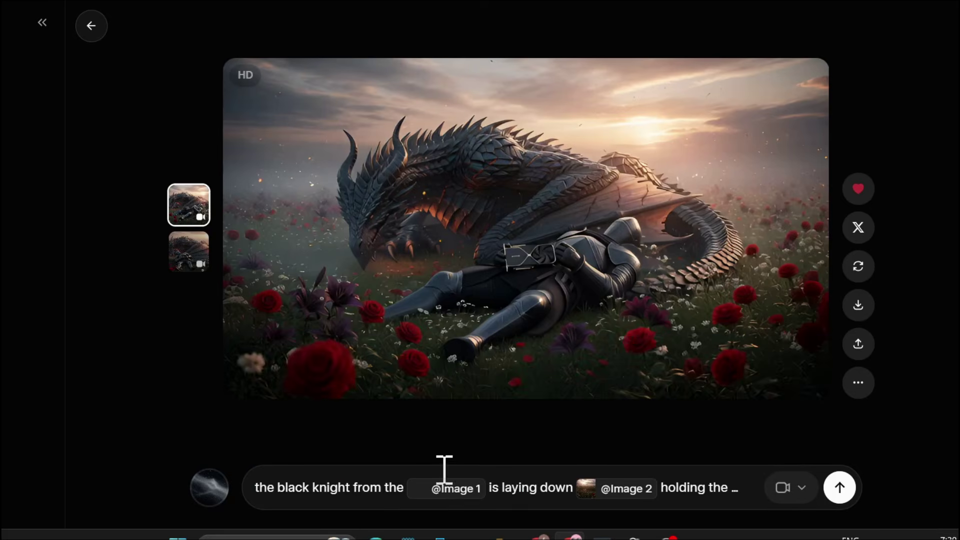
click(393, 501)
click(442, 355)
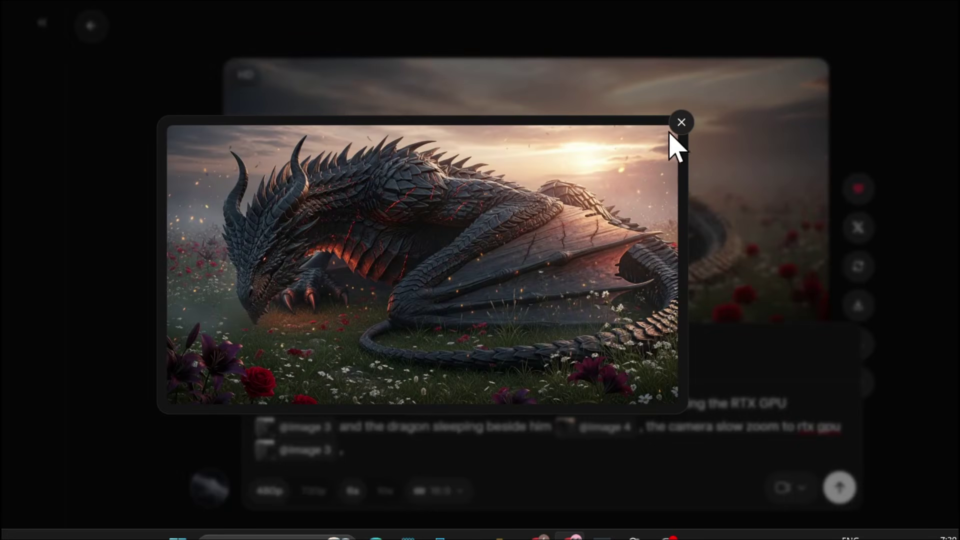
click(680, 125)
click(360, 504)
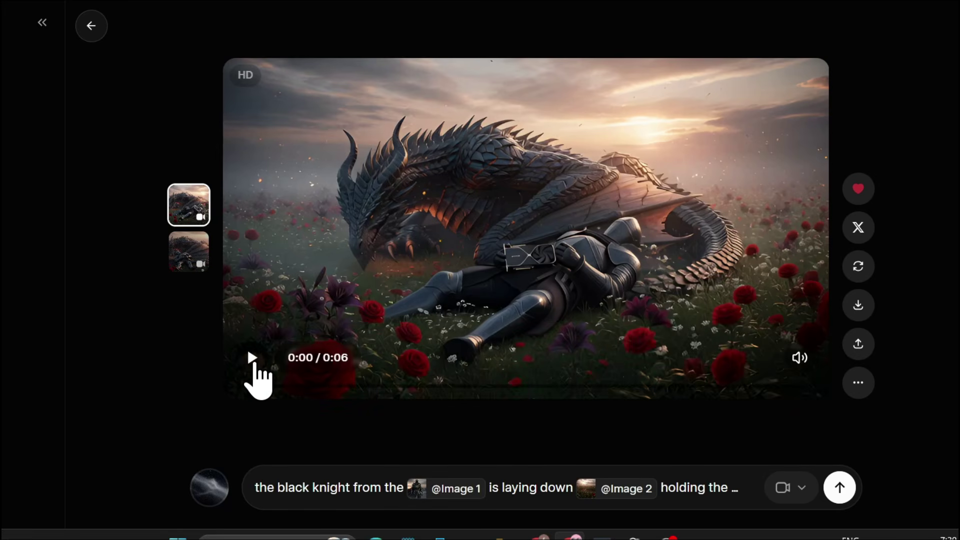
Play the black knight video, skip ahead to the graphics card close-up at 0:05, and view the second generated version
click(253, 360)
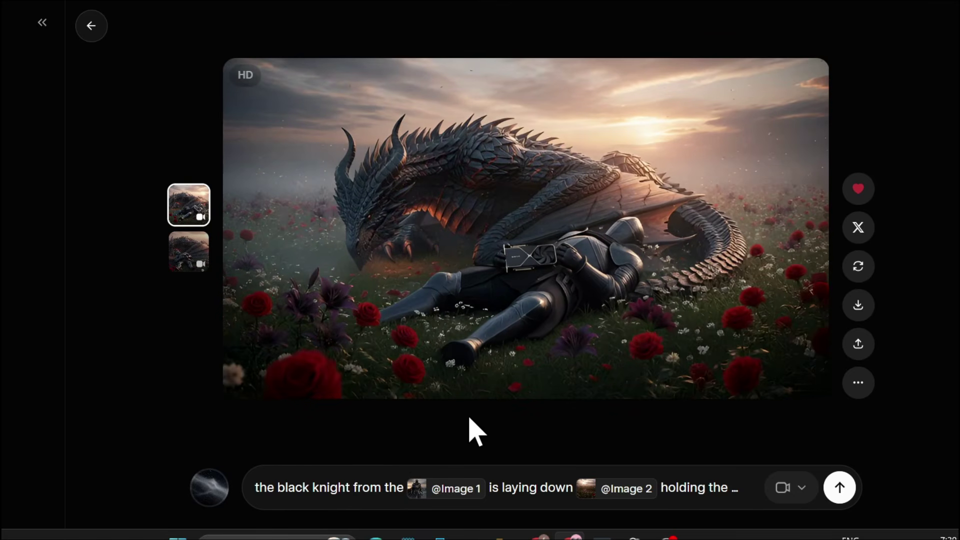
click(714, 386)
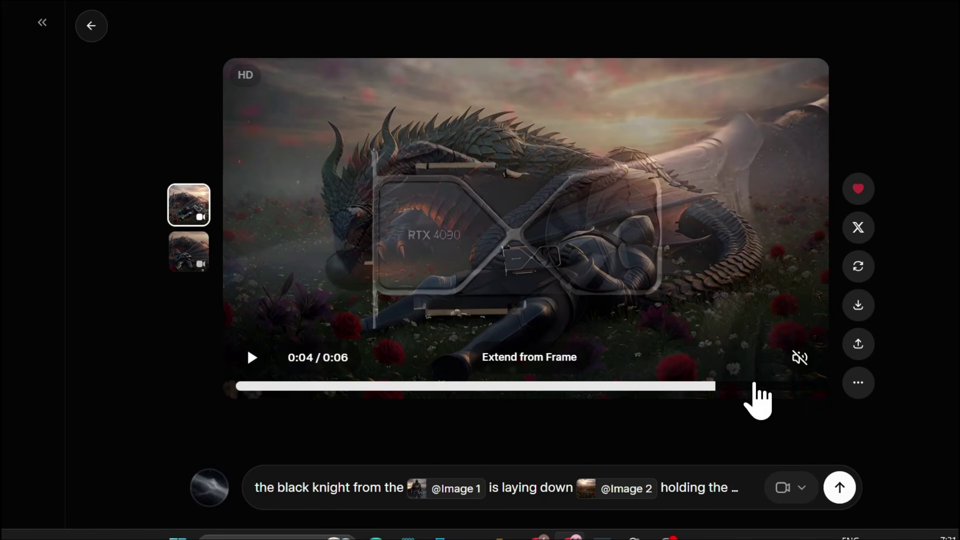
click(756, 386)
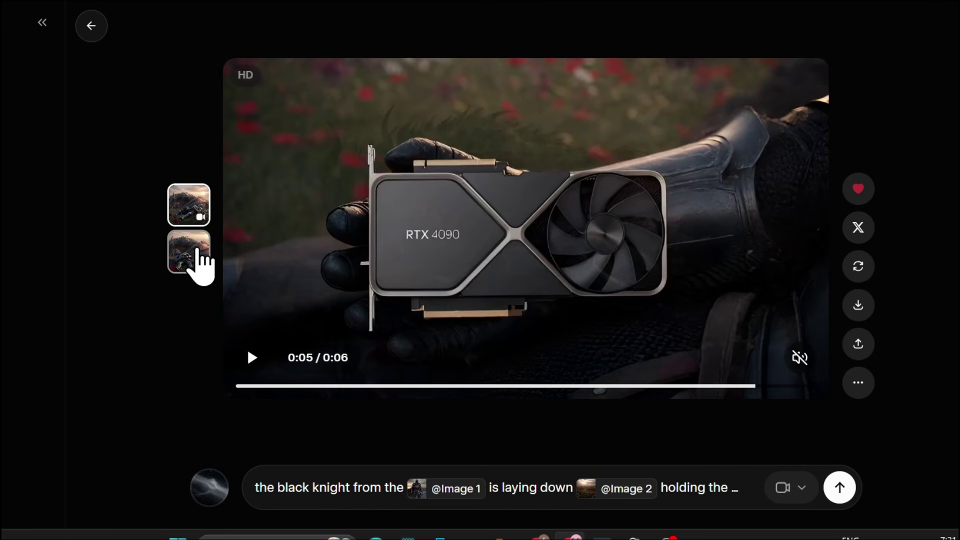
click(195, 253)
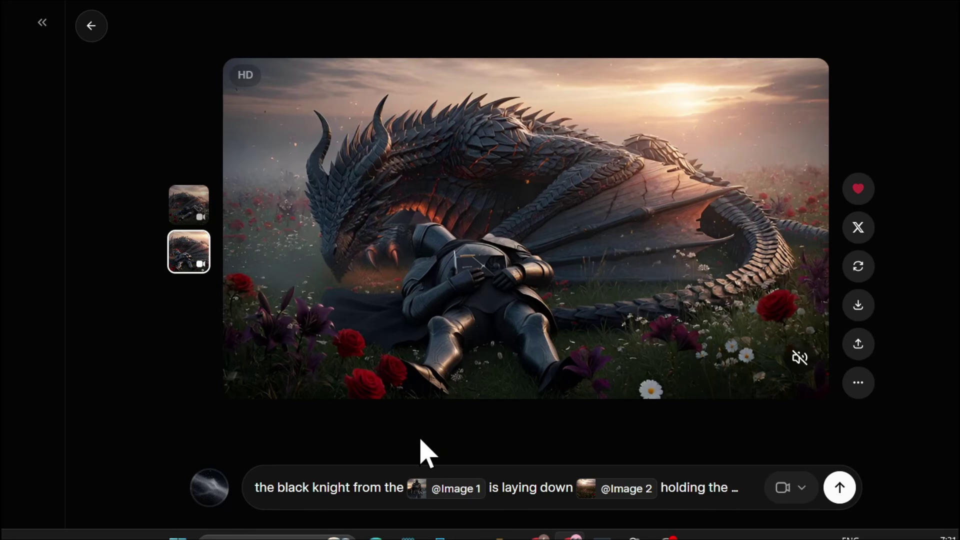
Return to the saved gallery and view the immigrant ship video with the Statue of Liberty before going back
click(91, 25)
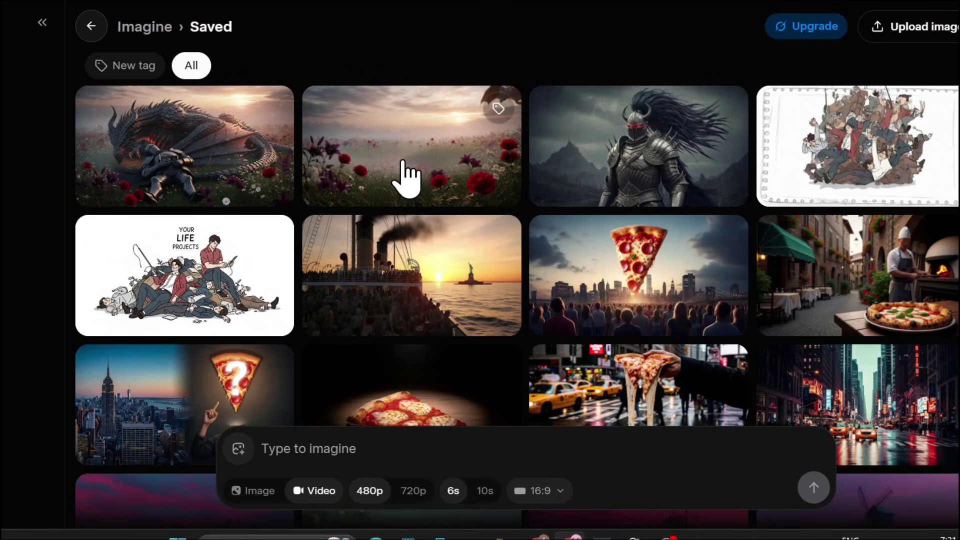
click(420, 250)
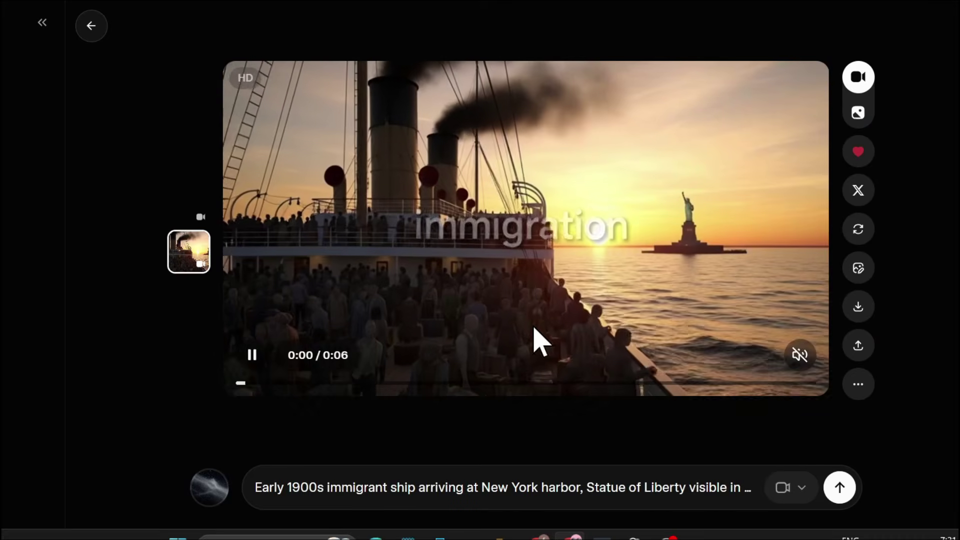
click(91, 25)
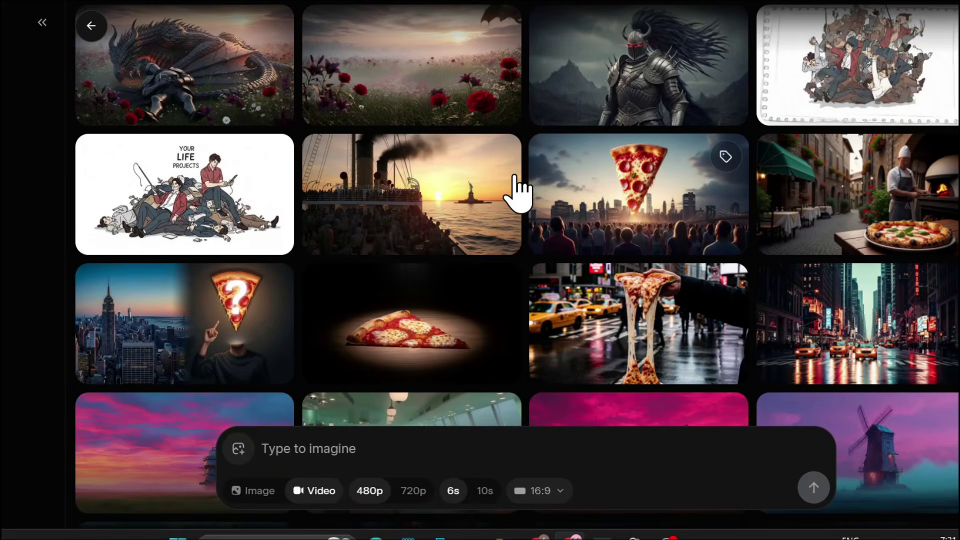